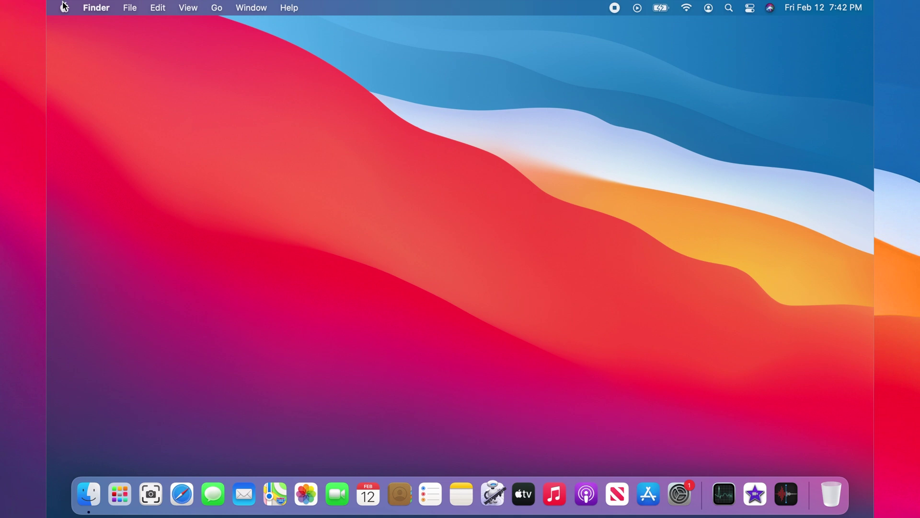
- Open System Preferences from the Apple menu and go to the Software Update pane
click(64, 6)
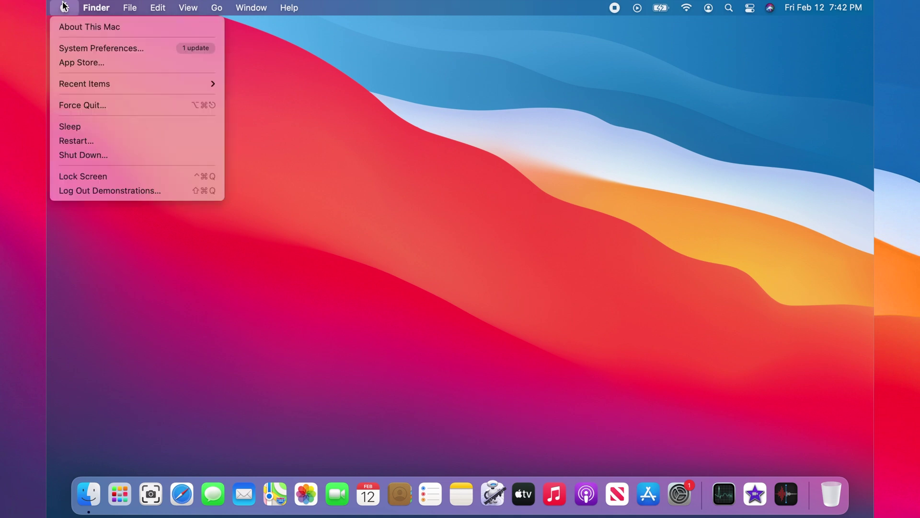
click(104, 48)
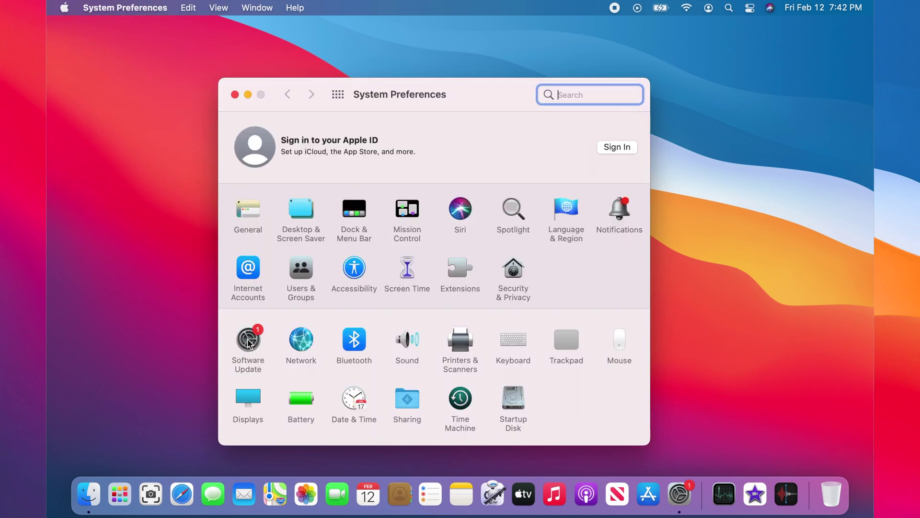
click(248, 340)
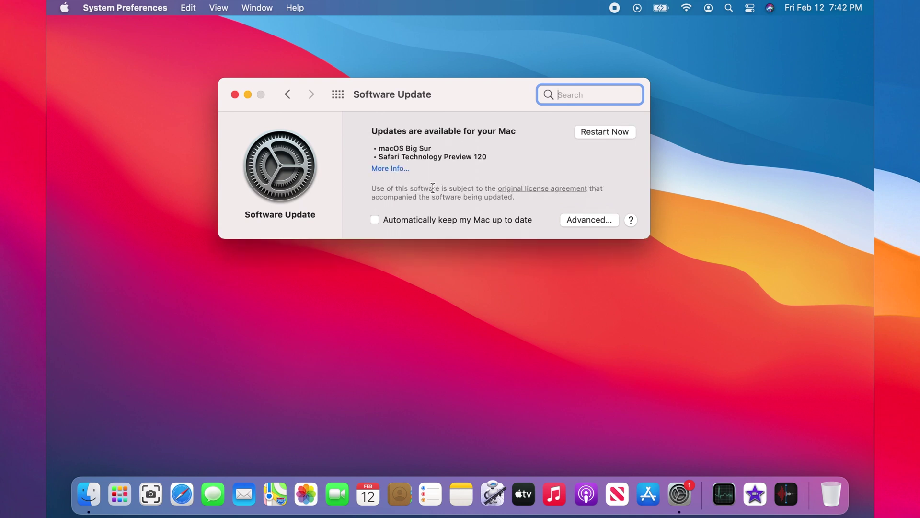
- Show details for the macOS Big Sur 11.2.1 and Safari Technology Preview 120 updates
click(393, 169)
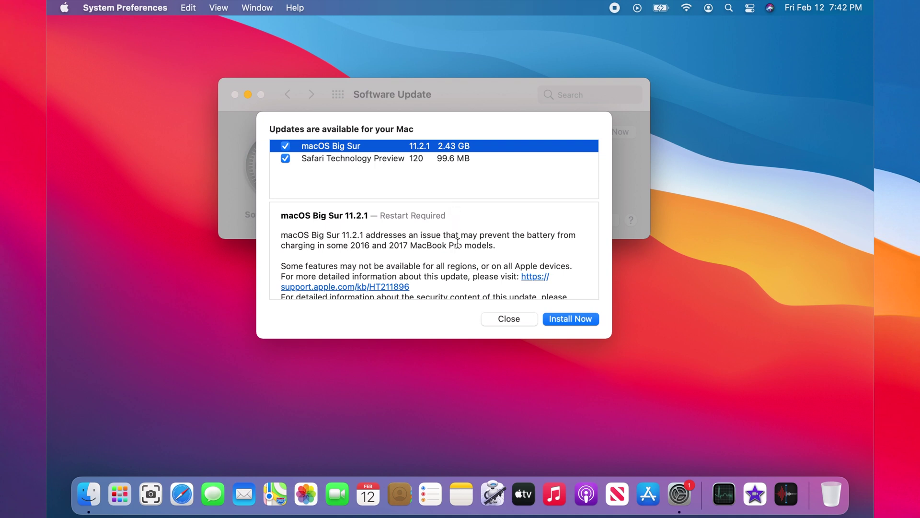
scroll(458, 244, down, 3)
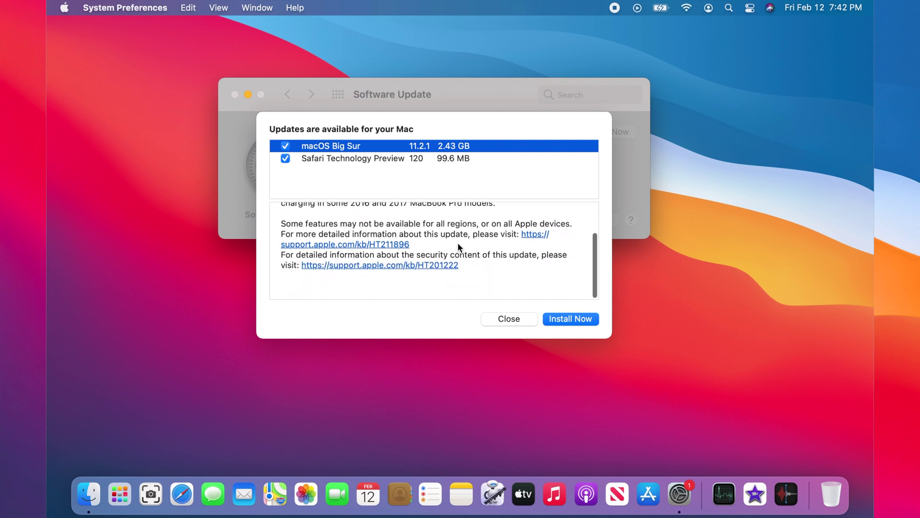
scroll(402, 244, up, 3)
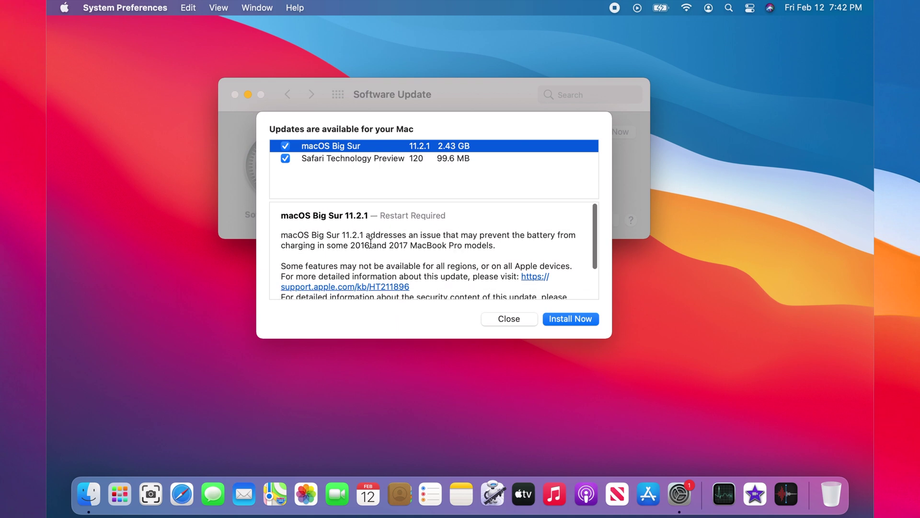